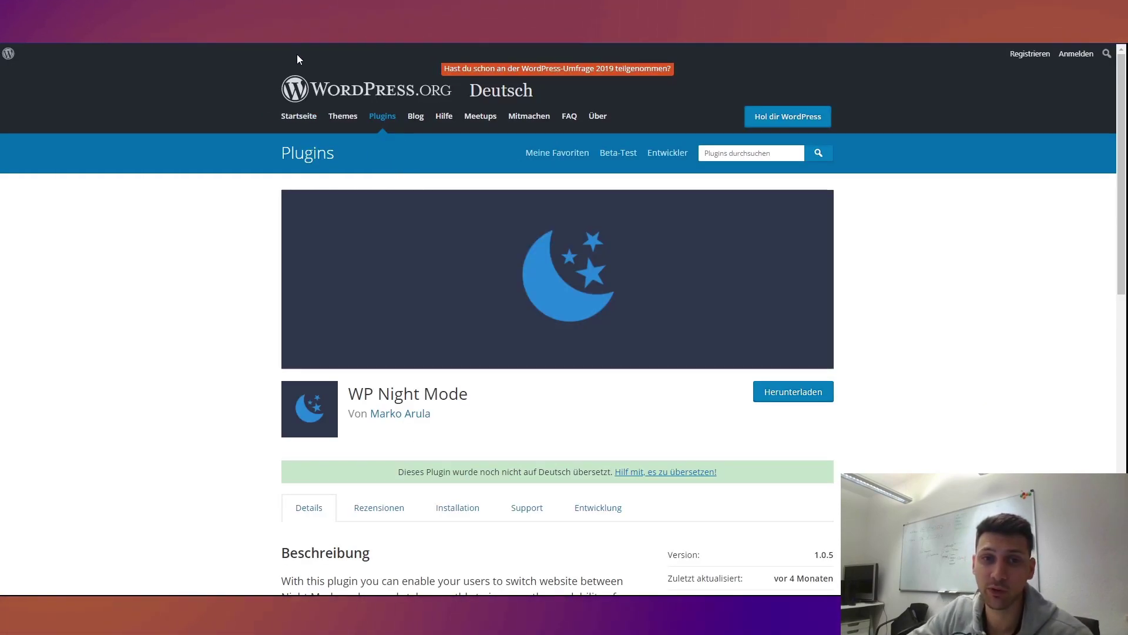
scroll(535, 251, down, 2)
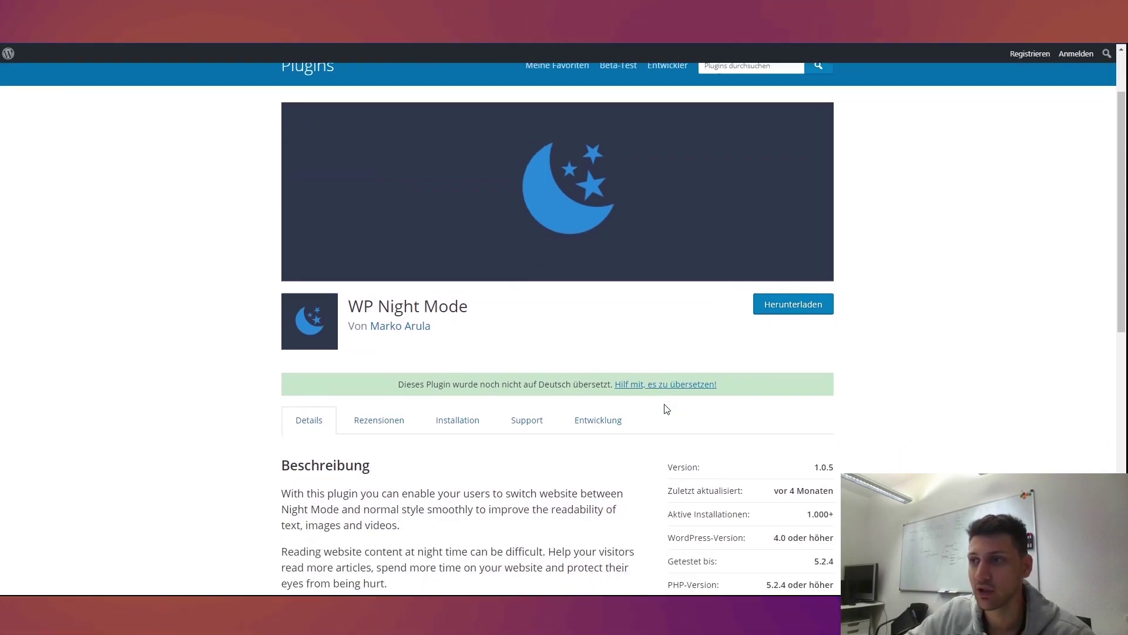
Step: Highlight the WP Night Mode plugin title on its WordPress.org page
drag(444, 350, 483, 354)
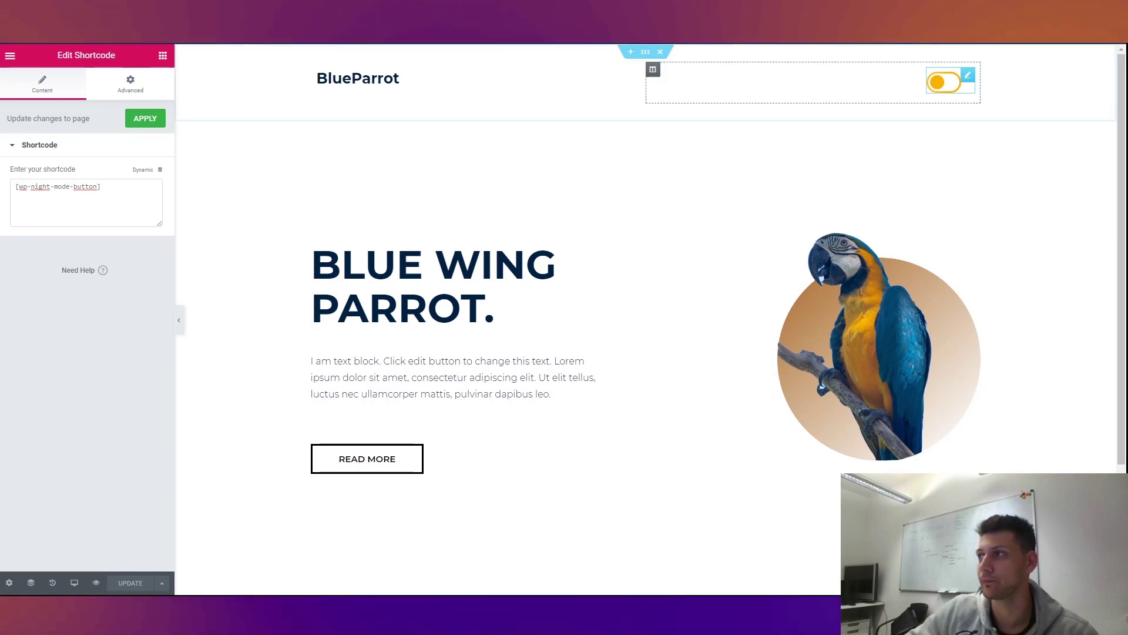
Step: Select the whole [wp-night-mode-button] shortcode, then edit the BLUE WING PARROT heading (Montserrat 68, weight 700)
click(88, 202)
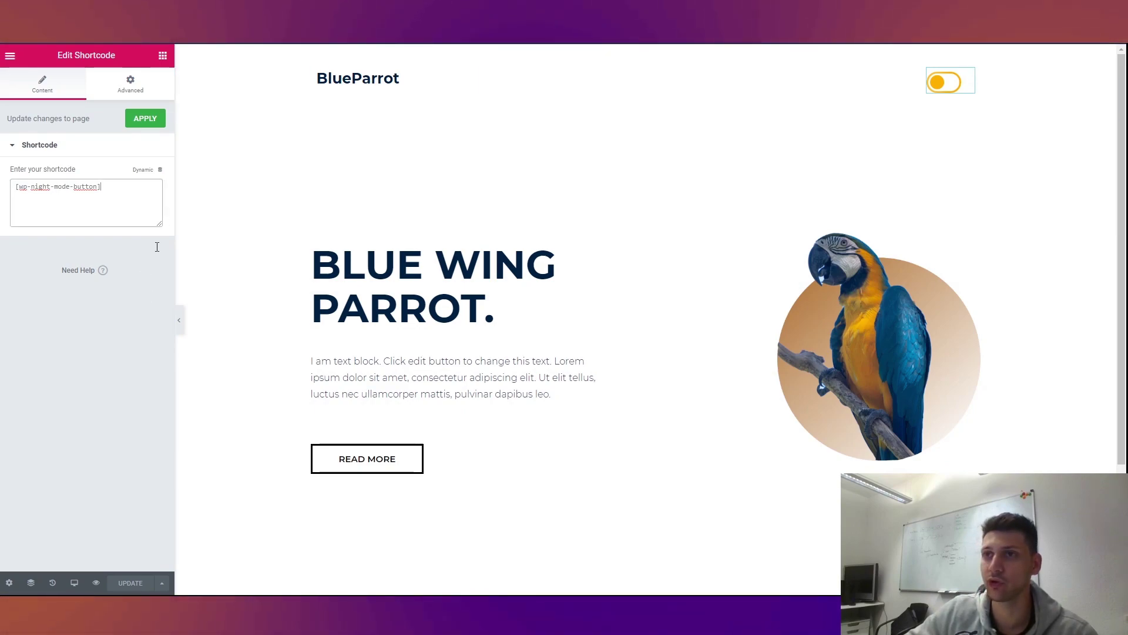
key(ctrl+a)
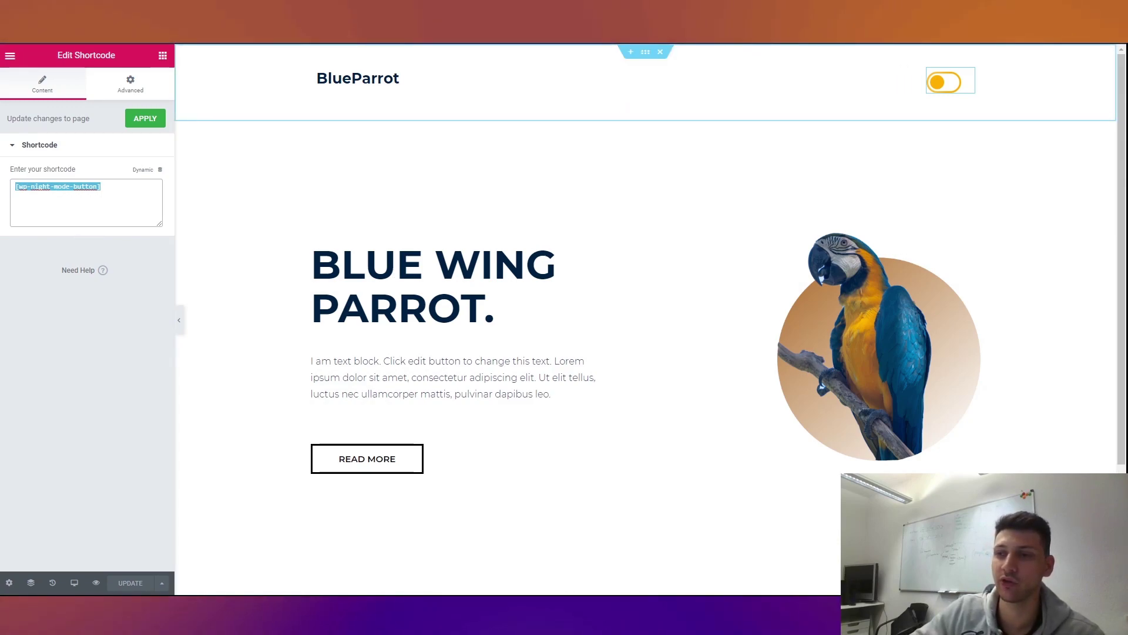
click(633, 349)
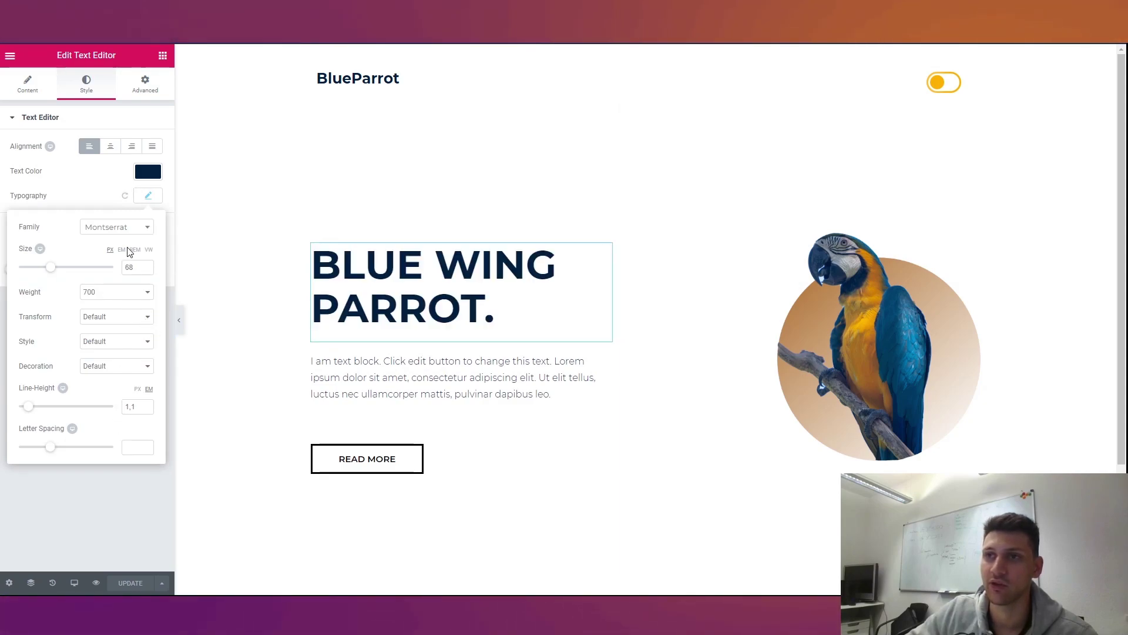
Step: Leave the heading typography and select the BlueParrot title, then the Read More button
click(186, 226)
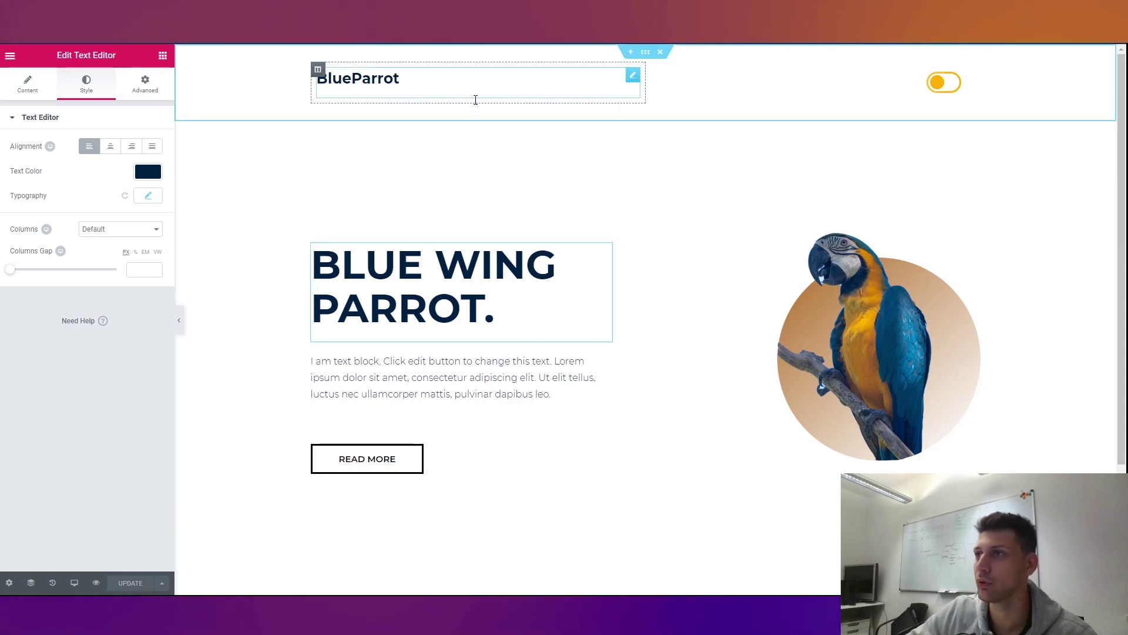
click(484, 100)
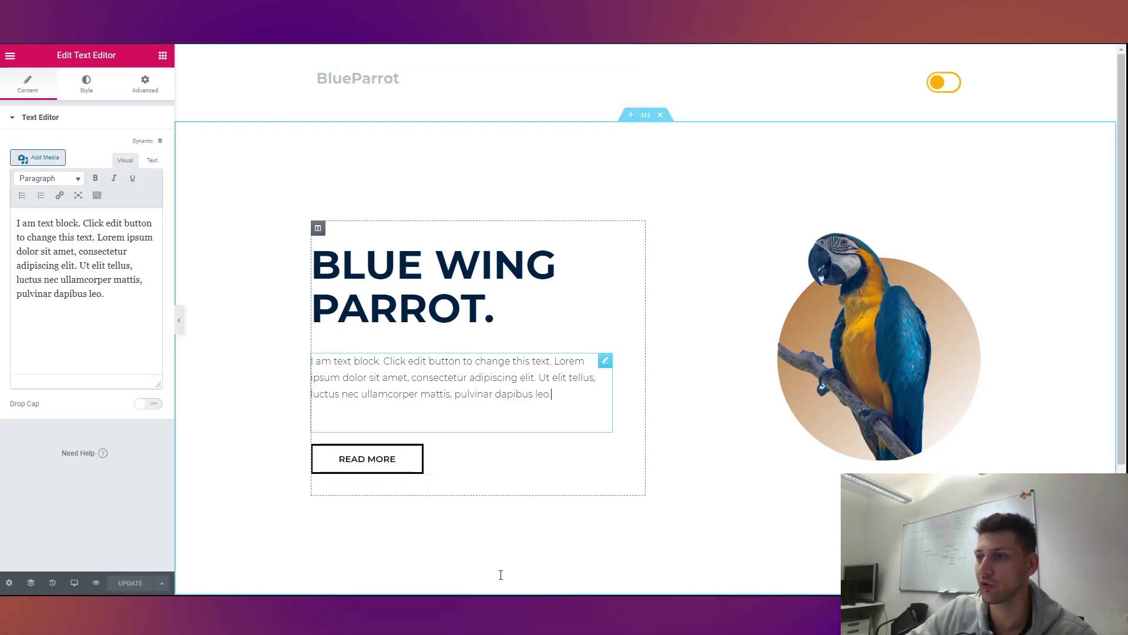
click(511, 462)
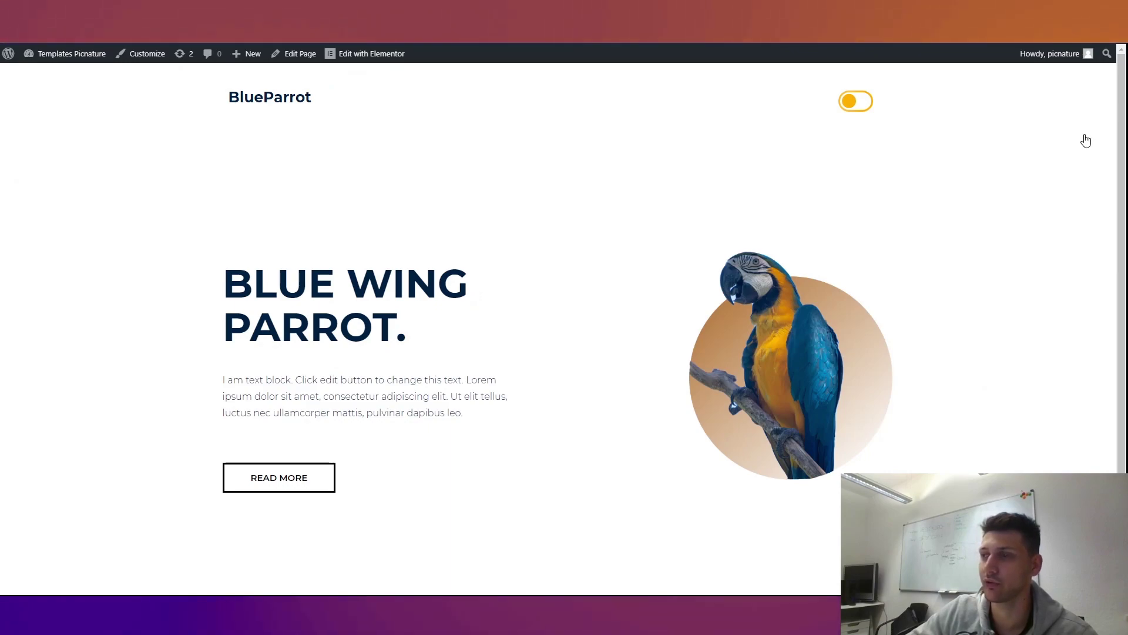
Step: Toggle the live page into dark navy night mode and enter the Customizer
click(1083, 141)
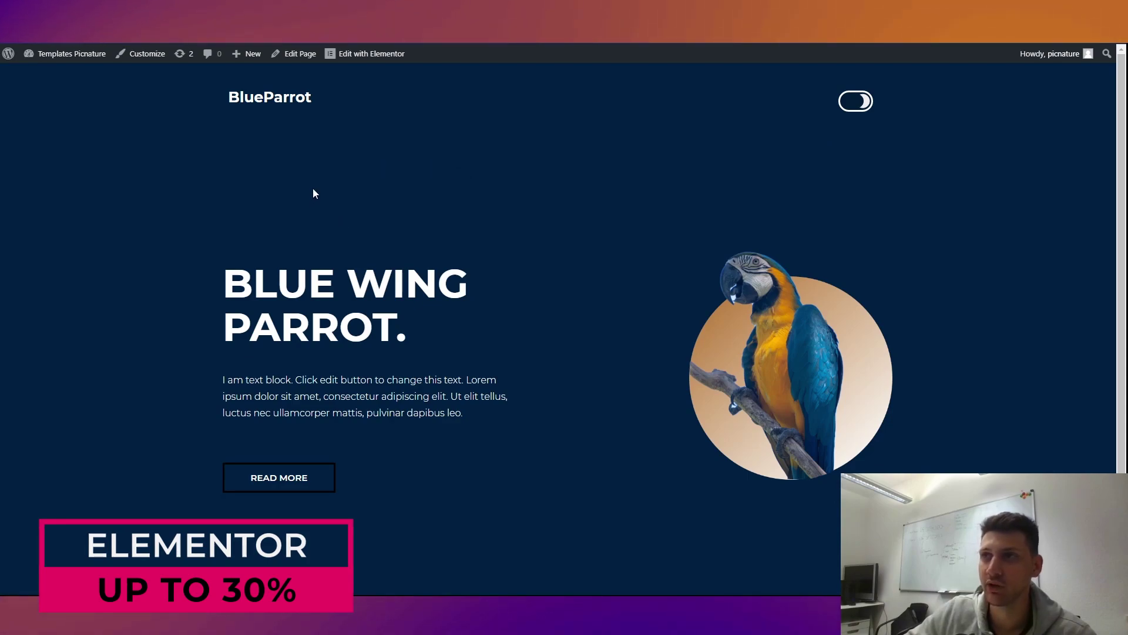
click(147, 53)
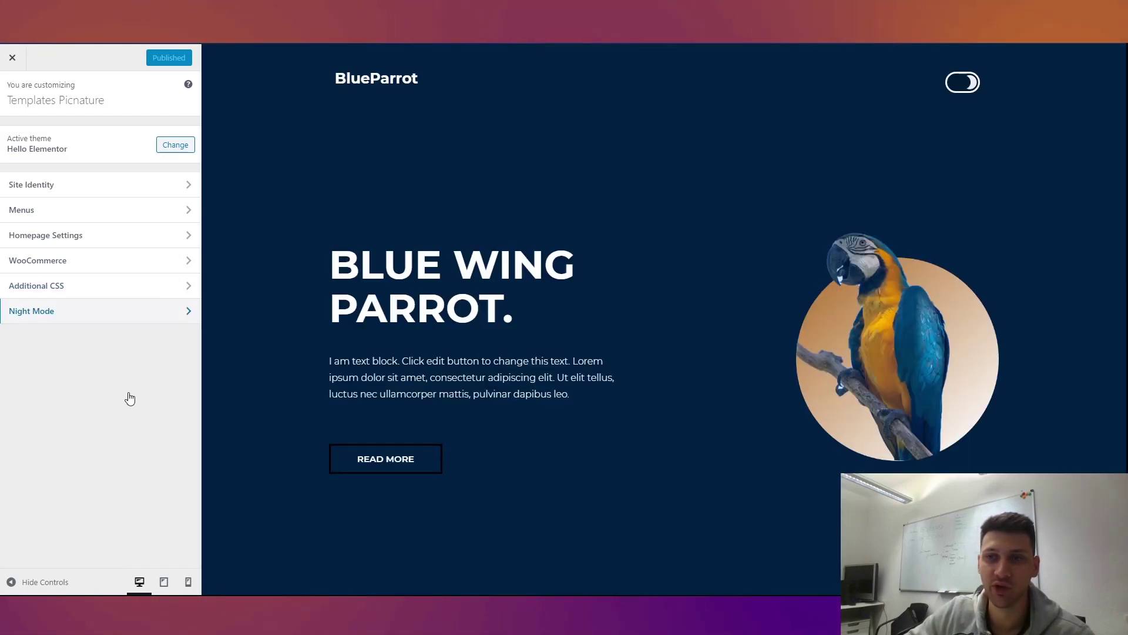
Step: Enter the Night Mode section showing toggle style and colour options
key(Tab)
key(Tab)
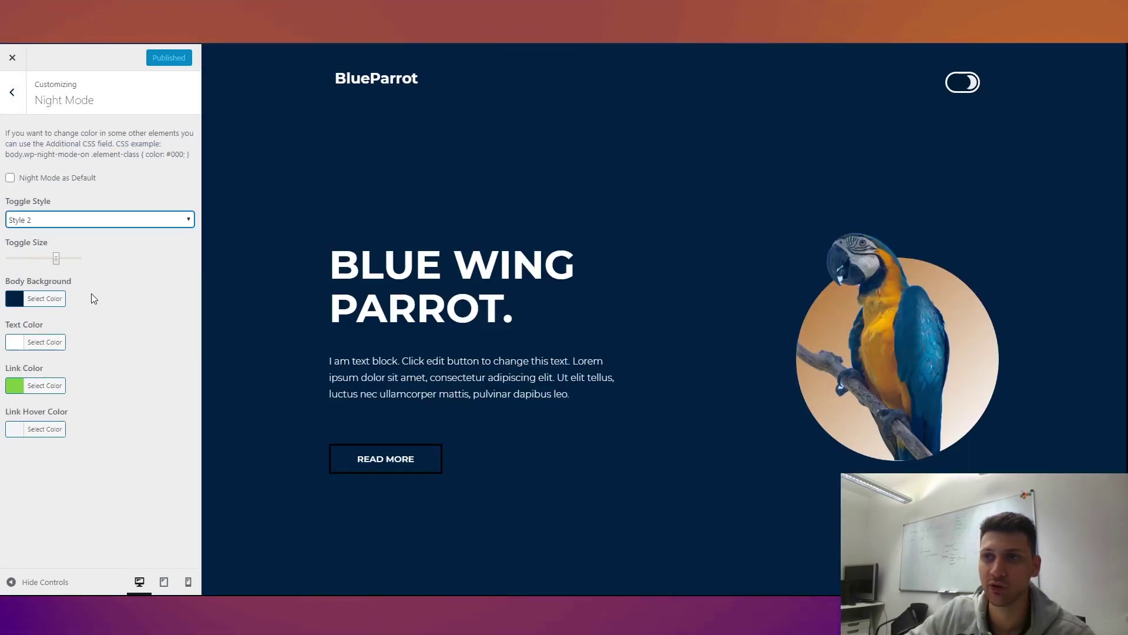
click(137, 231)
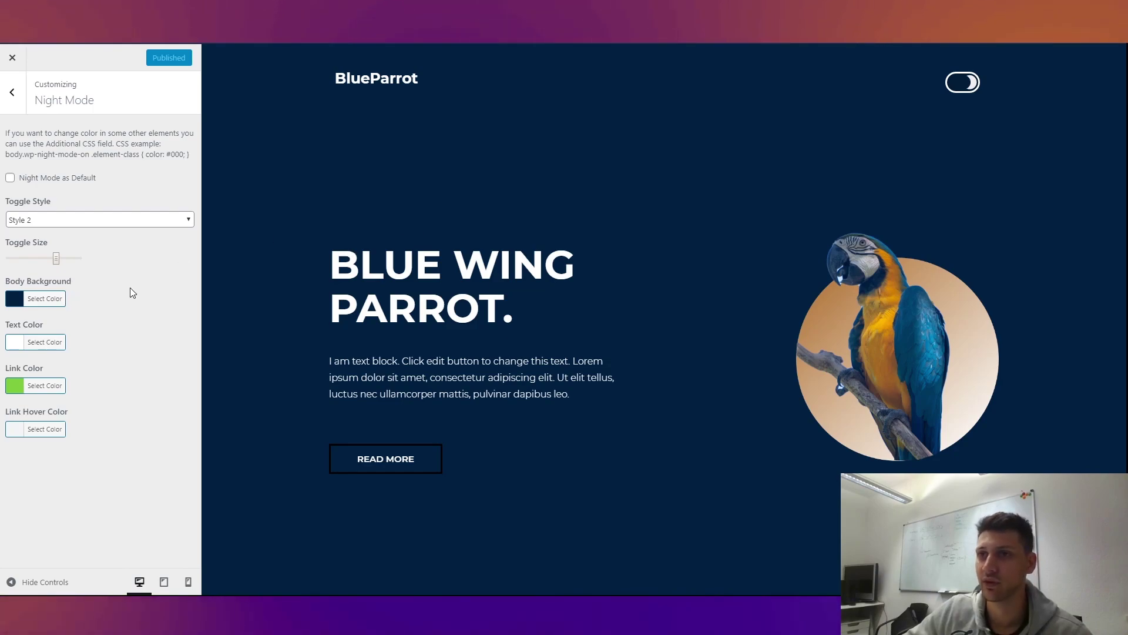
Step: Set the night mode Body Background colour to purple and close its picker
click(113, 446)
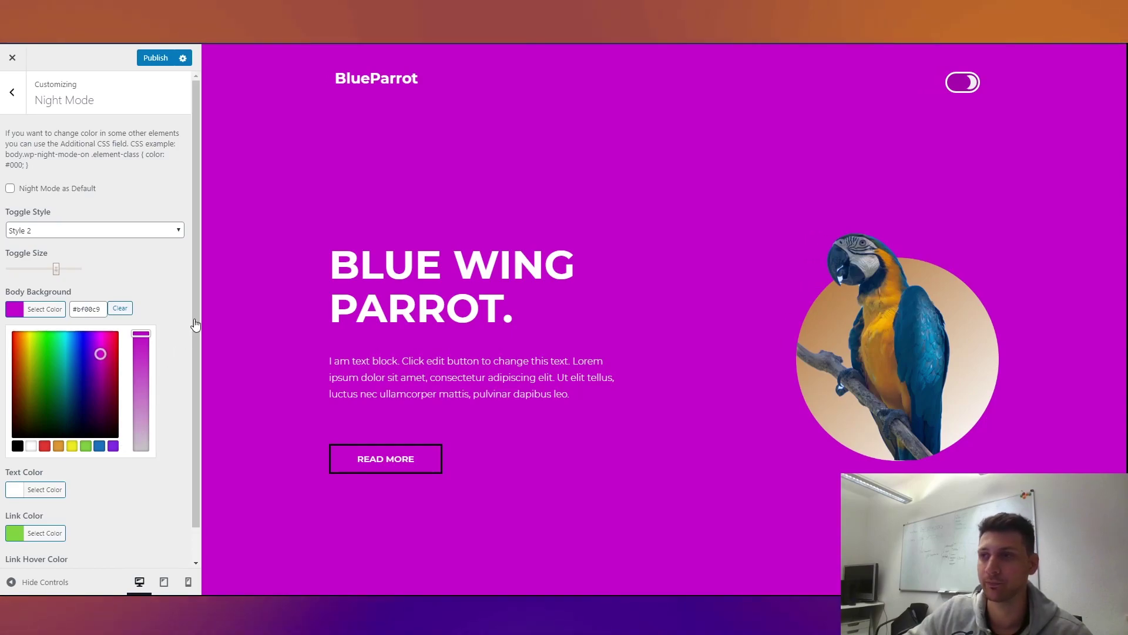
click(203, 321)
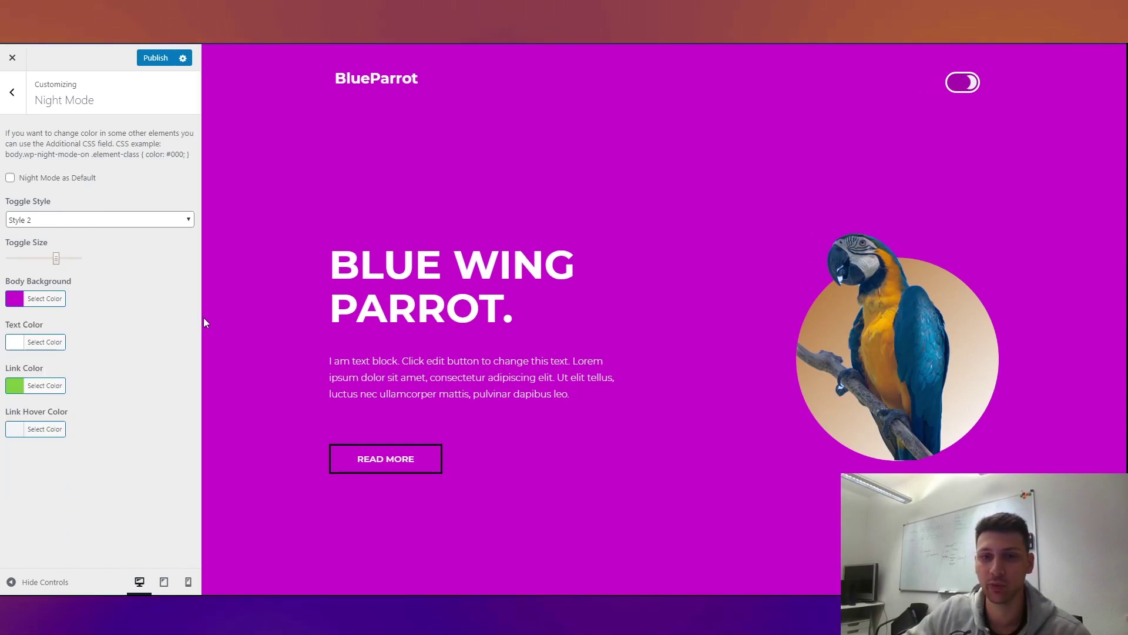